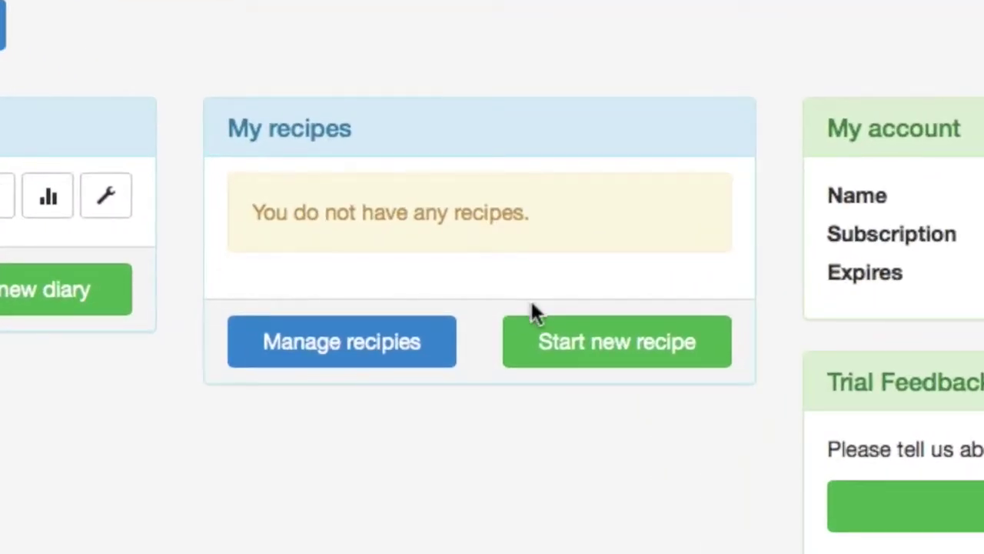
Step: Create the recipe 'Lucys lemon cake' for 10 portions with the Main (31) nutrient list
left_click(608, 344)
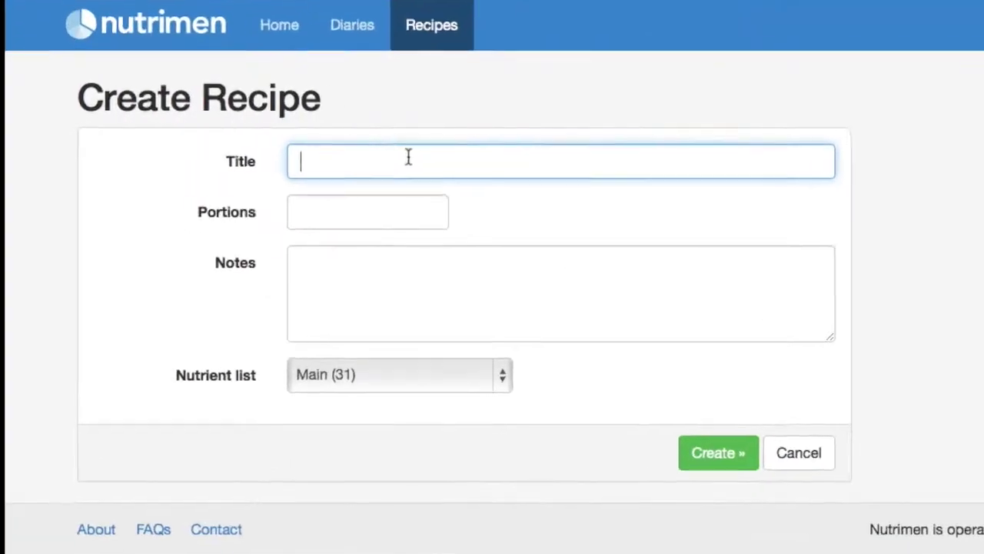
type("Lucys lemon cake")
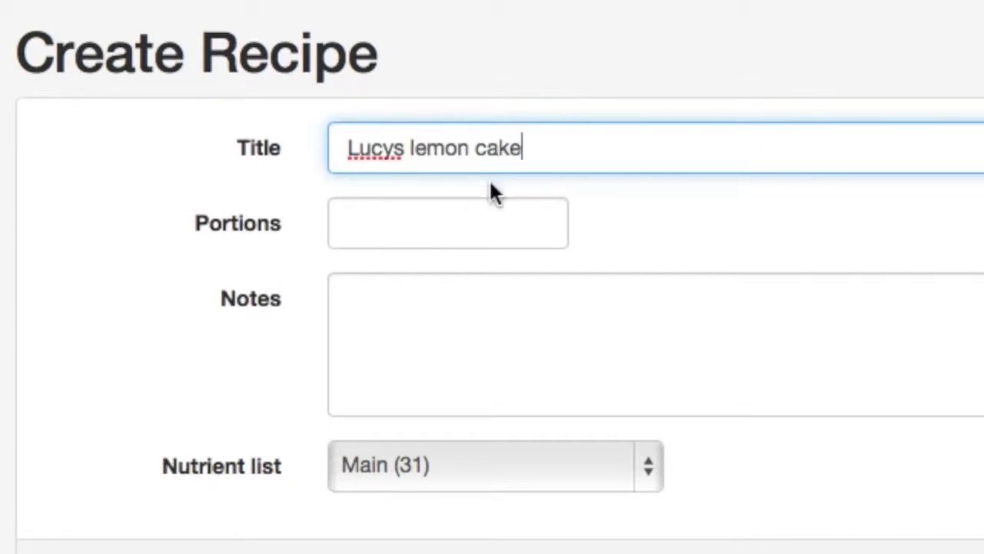
left_click(469, 227)
type("10")
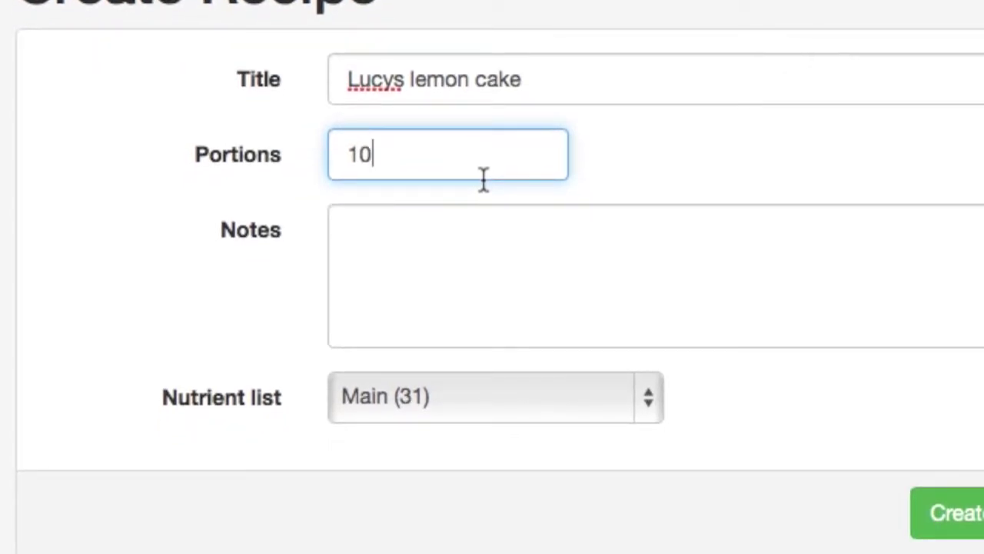
left_click(644, 401)
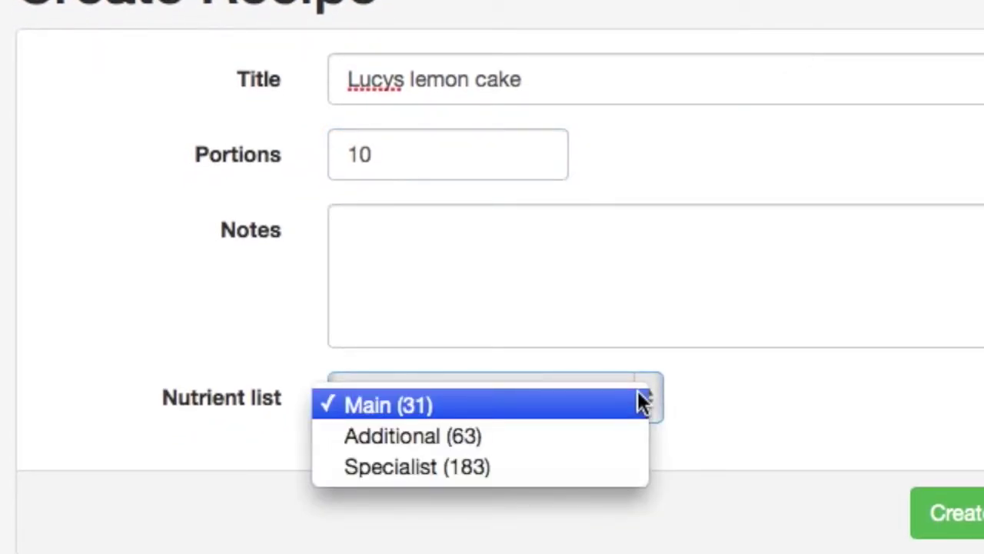
left_click(597, 402)
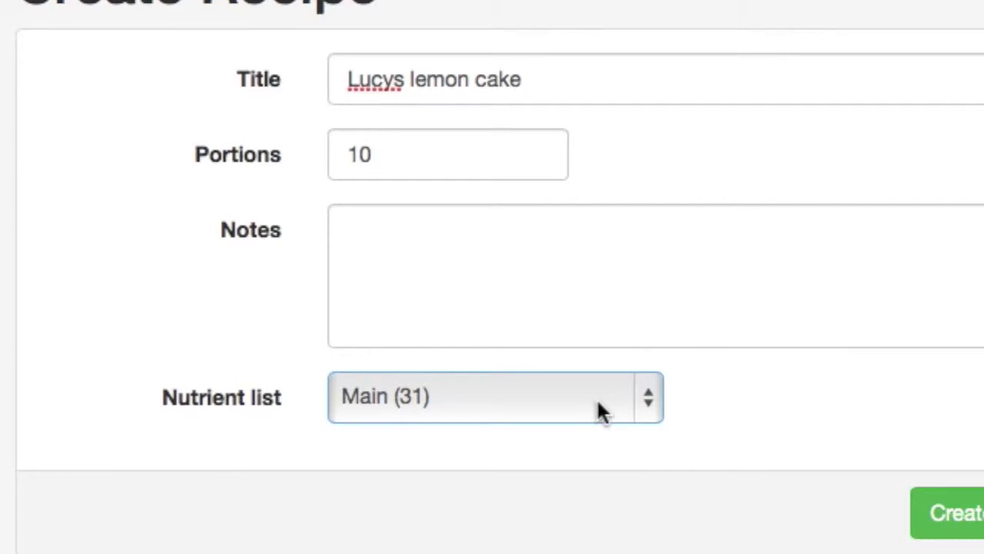
left_click(970, 515)
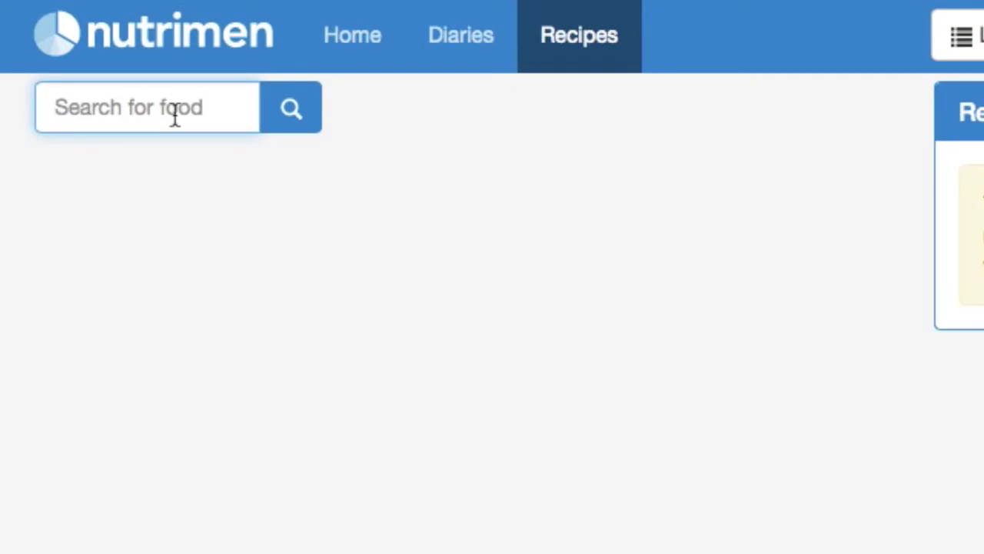
Step: Add 115g of Butter, Standard variety, as the first ingredient
type("butter")
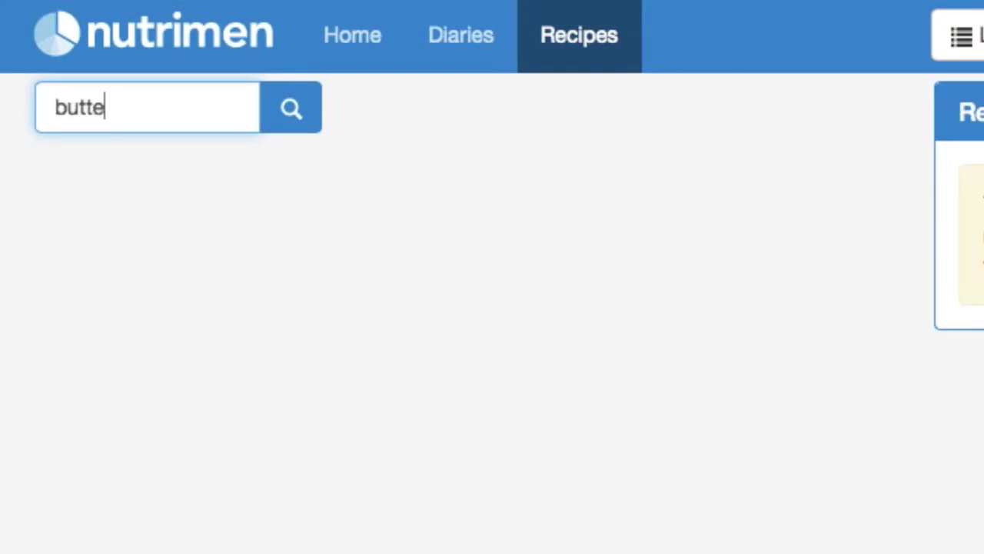
key("Down")
key("Down")
key("Down")
key("Down")
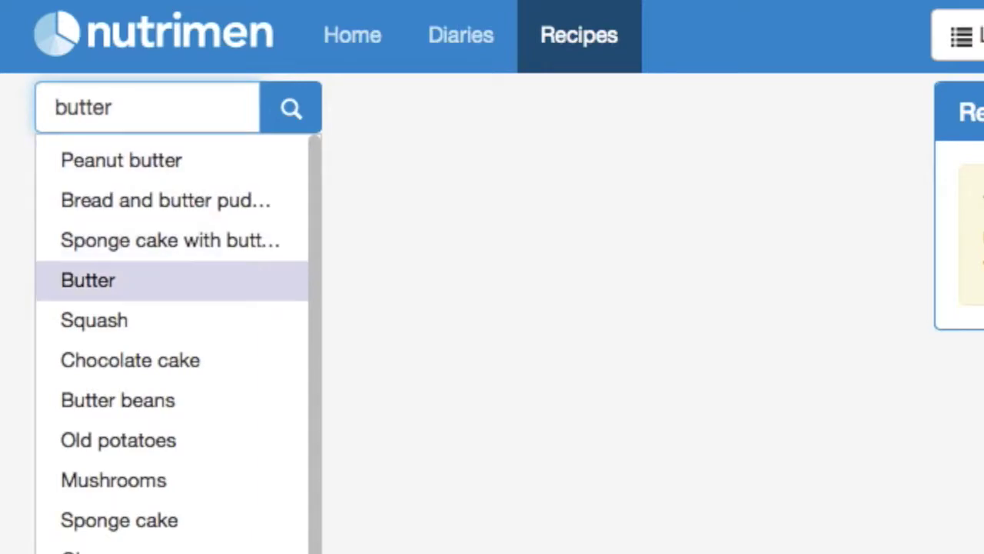
key("Return")
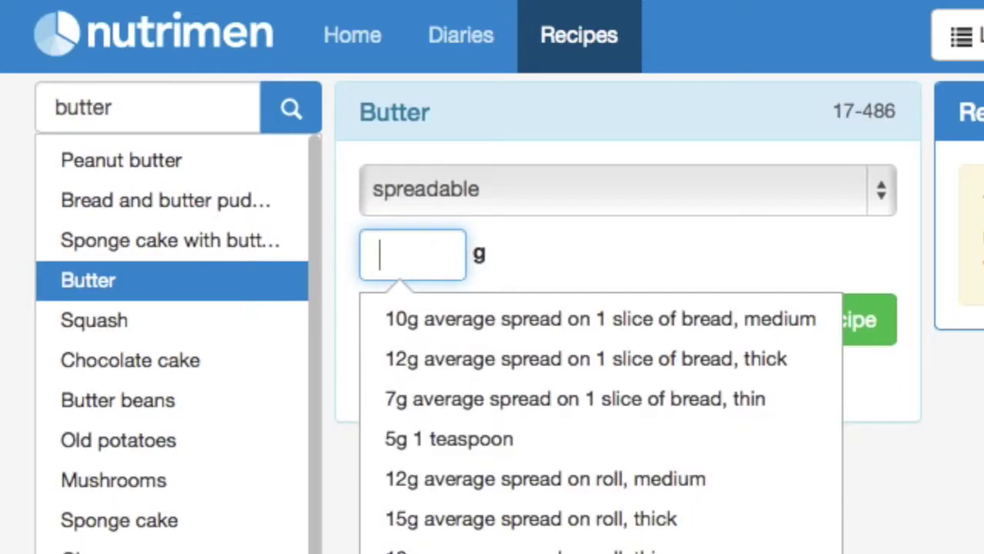
left_click(882, 189)
left_click(802, 223)
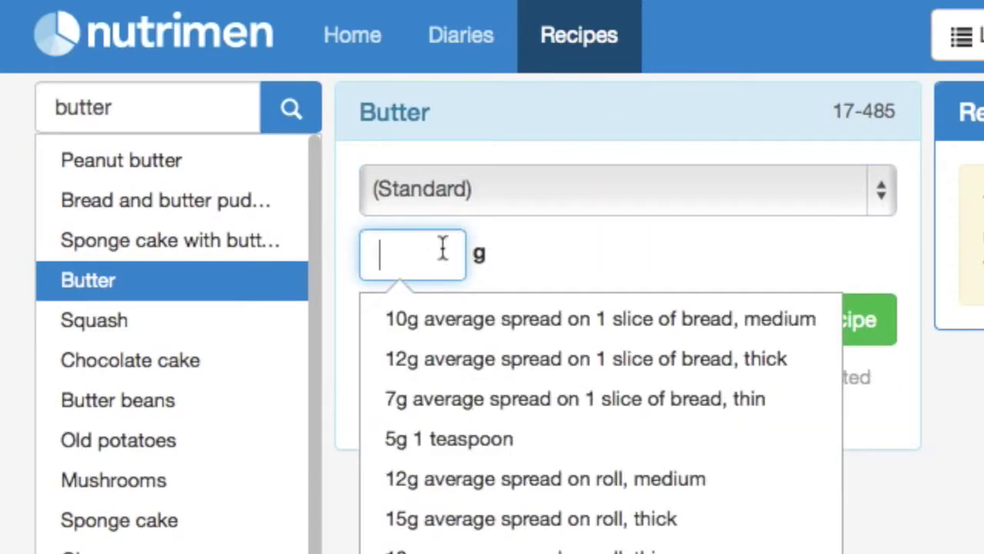
type("115")
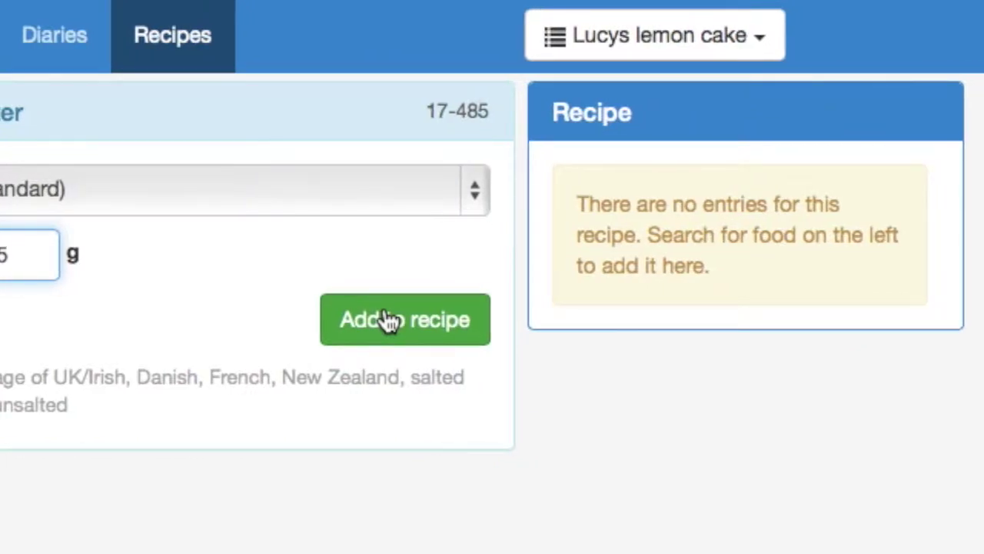
left_click(390, 320)
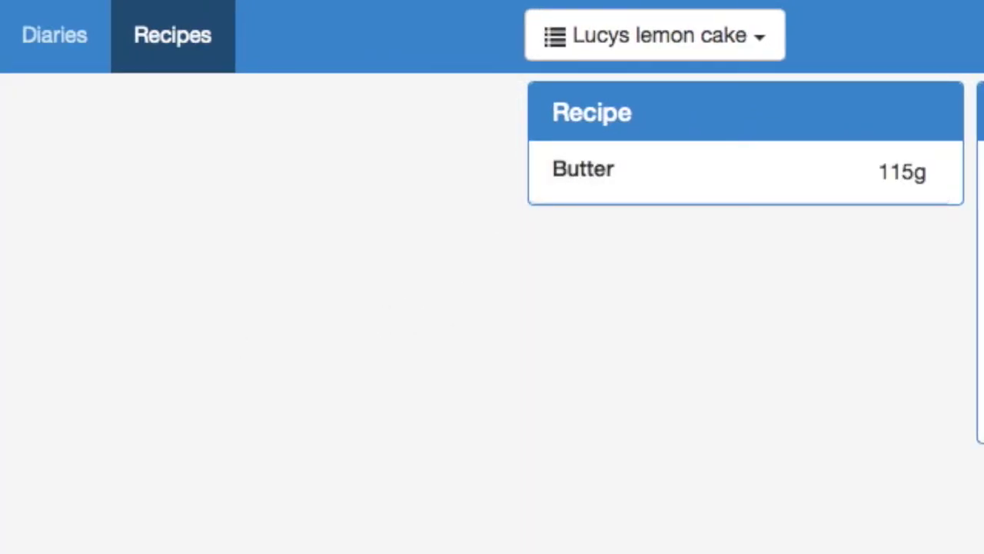
Step: Add 215g of white sugar to the recipe
left_click(0, 106)
type("sugar")
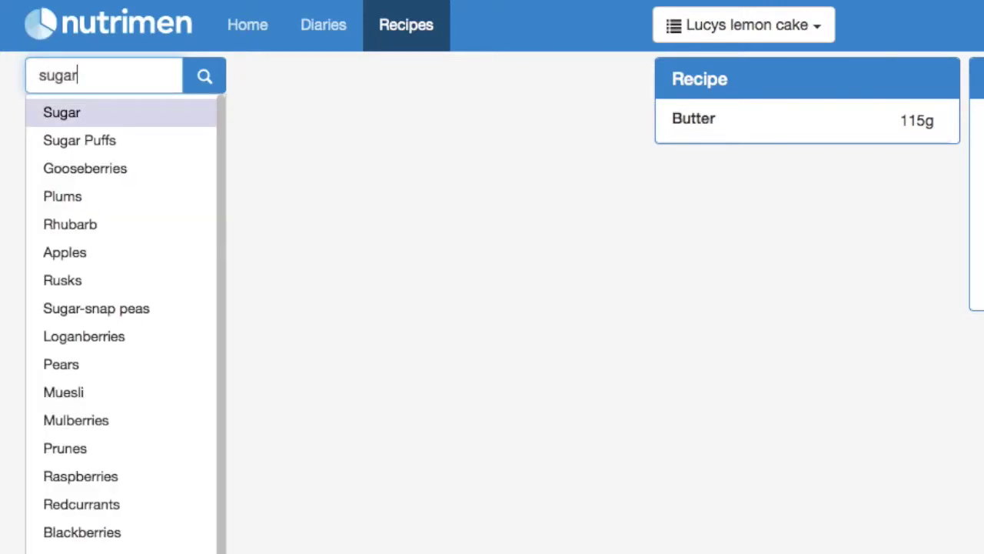
key("Return")
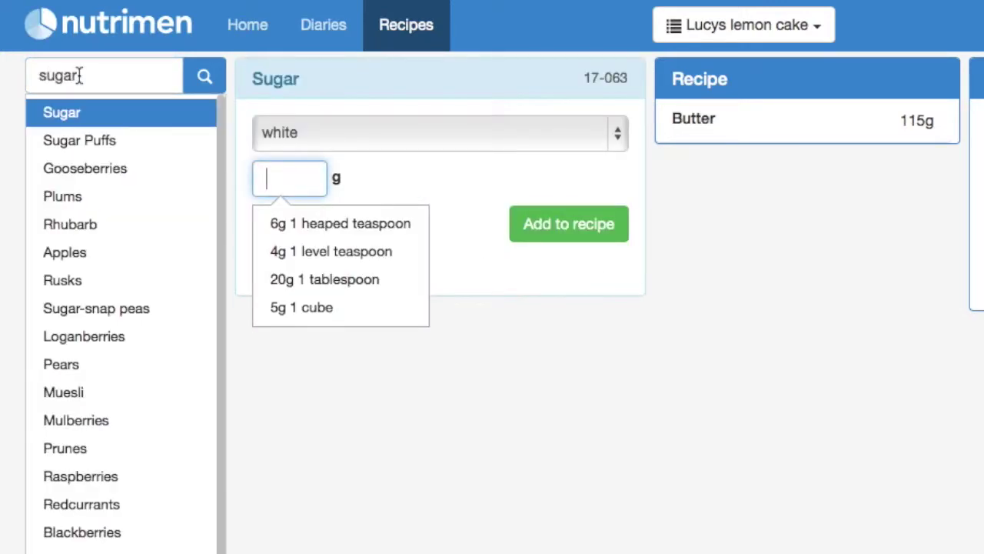
left_click(621, 135)
left_click(589, 139)
left_click(314, 178)
type("215")
left_click(529, 225)
Step: Add 200g of whole, free-range, raw chicken eggs to the recipe
left_click(114, 83)
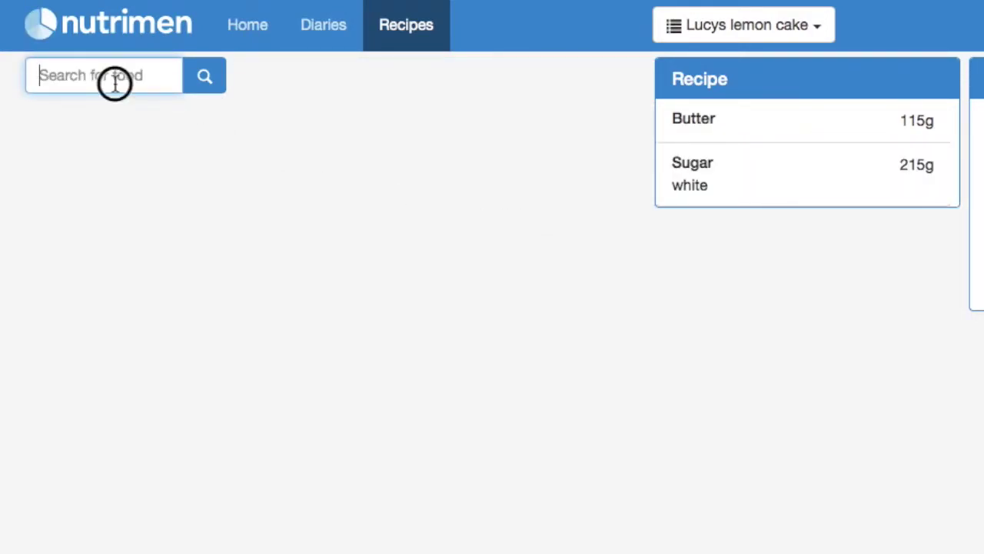
type("eggs")
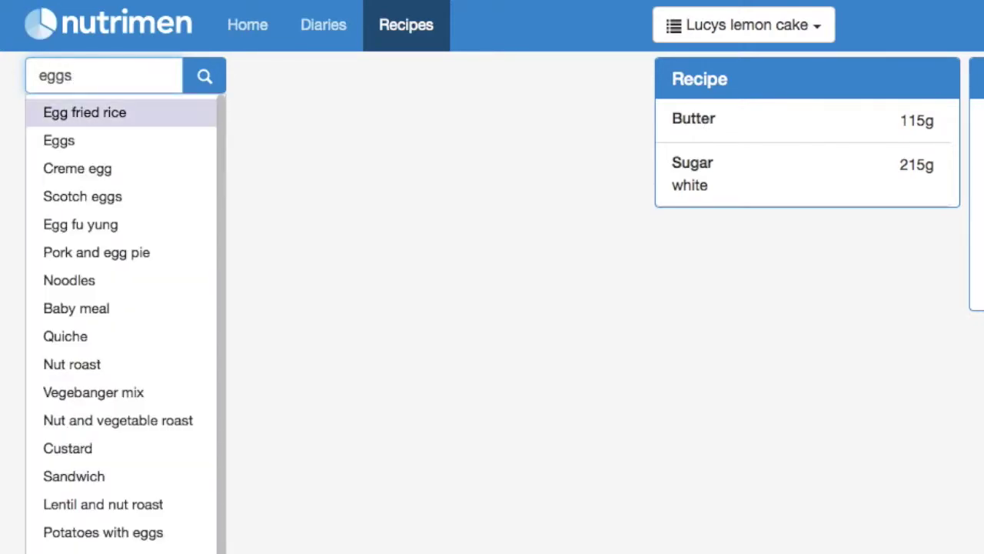
key("Down")
key("Return")
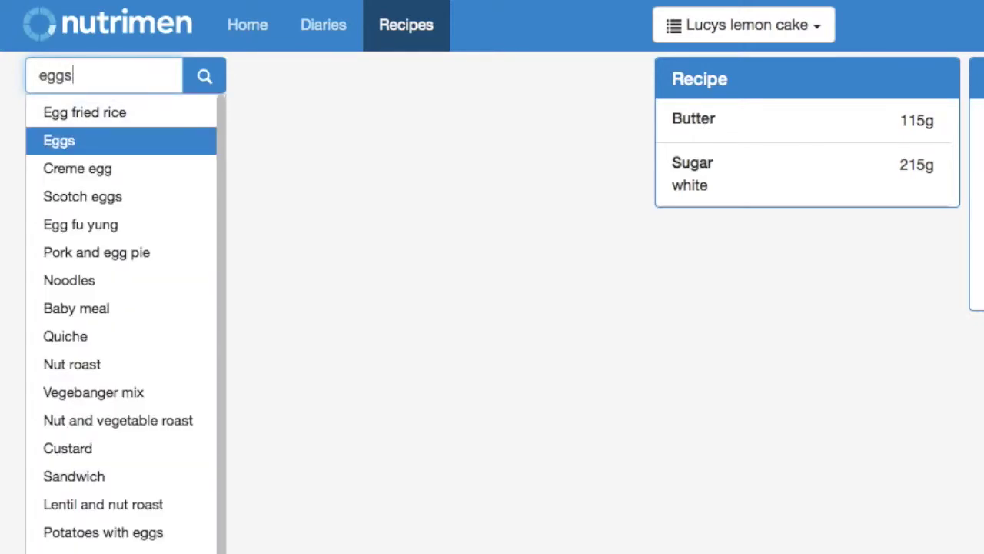
left_click(617, 143)
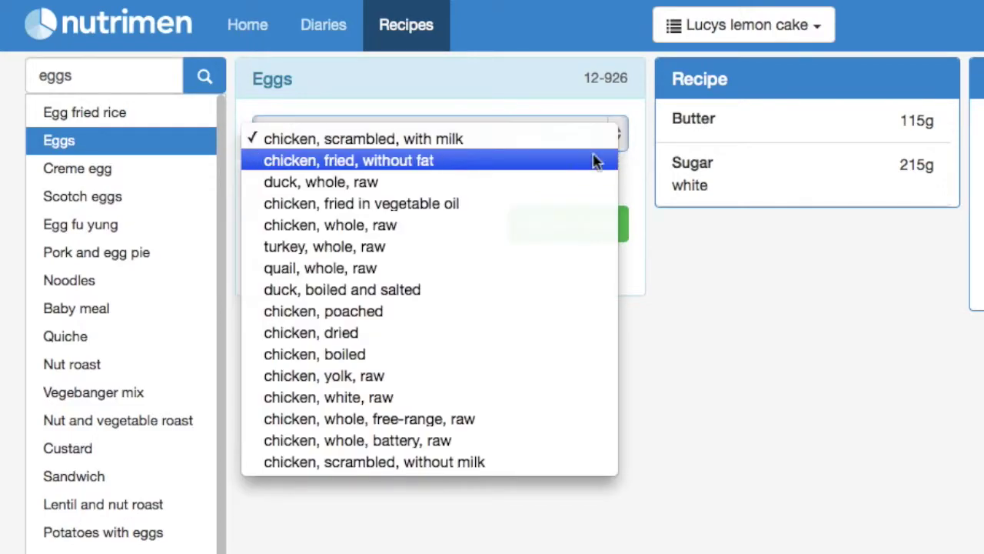
left_click(508, 419)
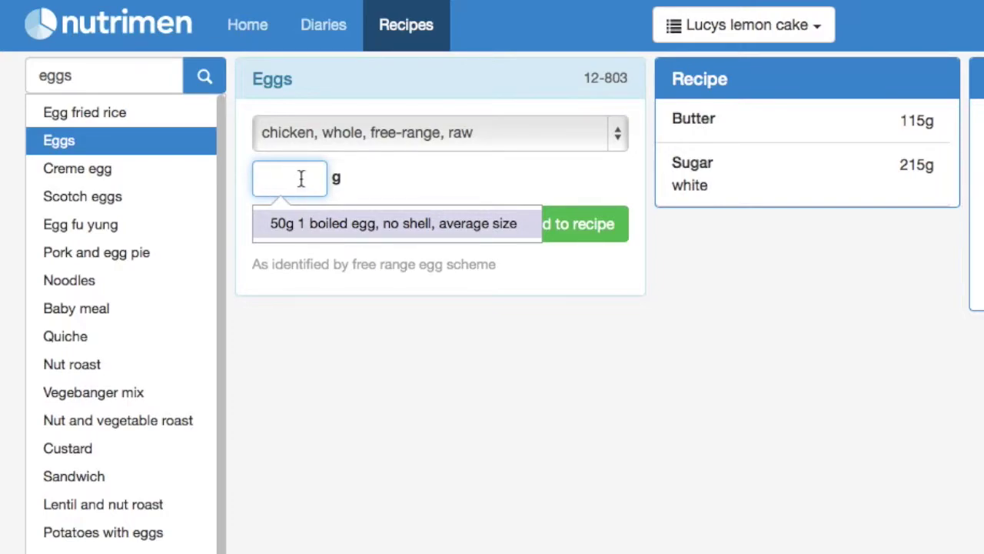
type("200")
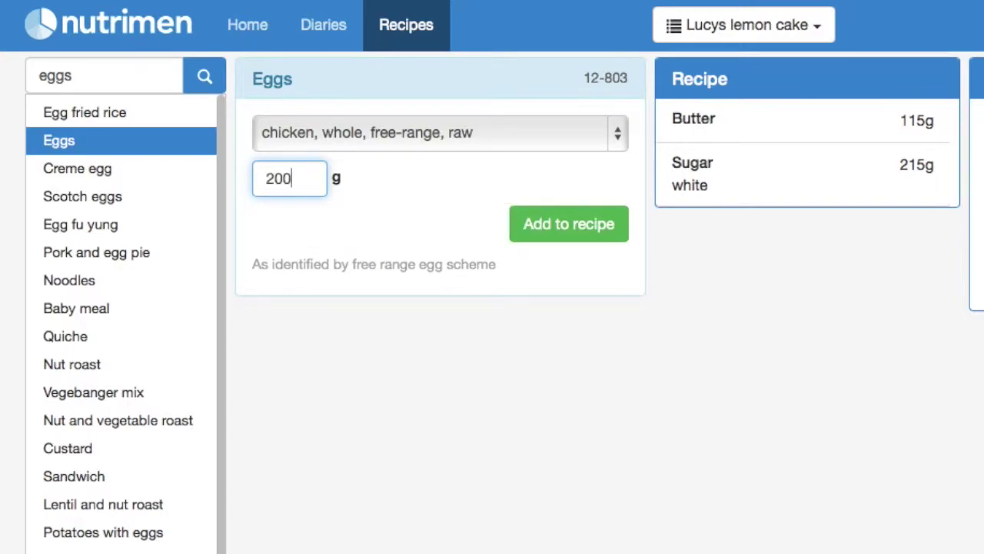
left_click(566, 238)
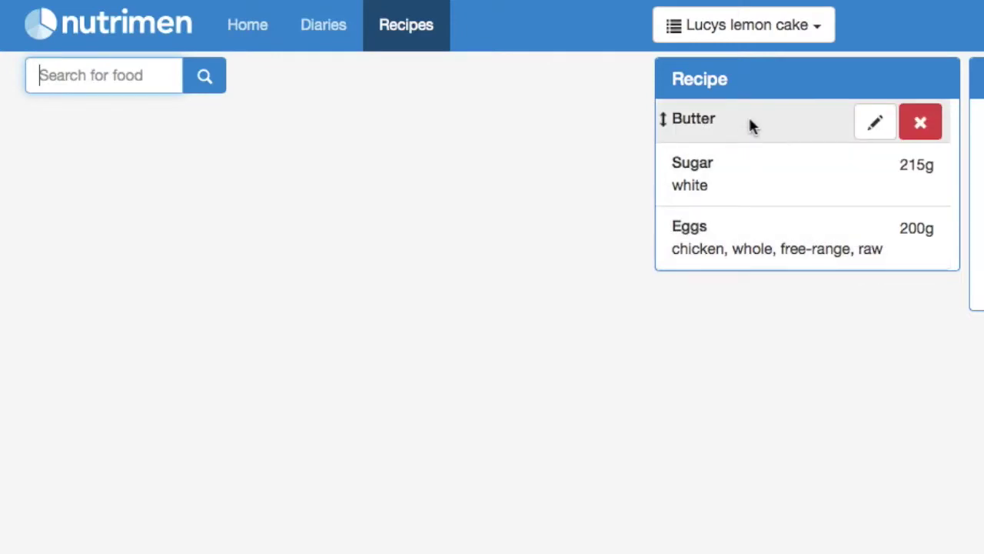
Step: Add 180g of Almonds, Standard variety, as the fourth ingredient
left_click(136, 86)
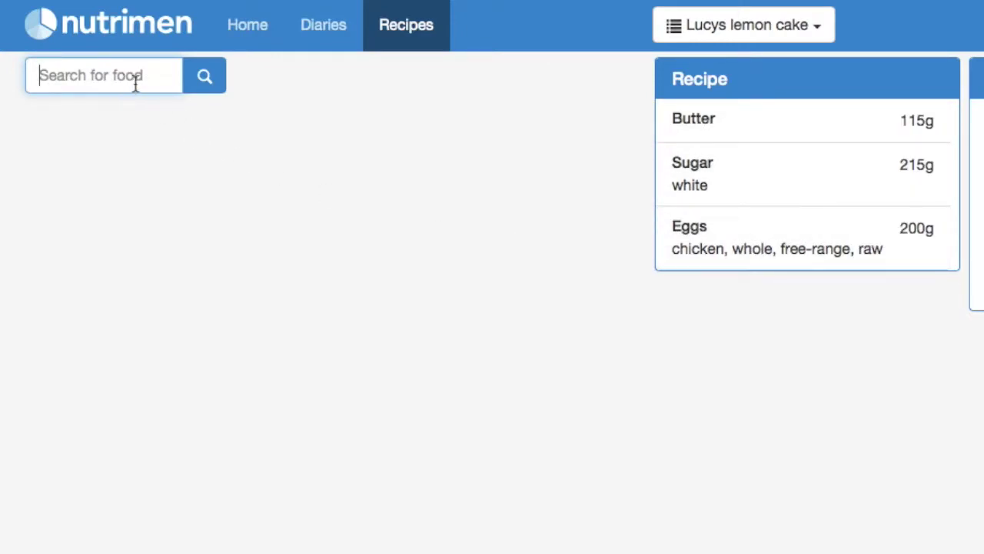
type("almonds")
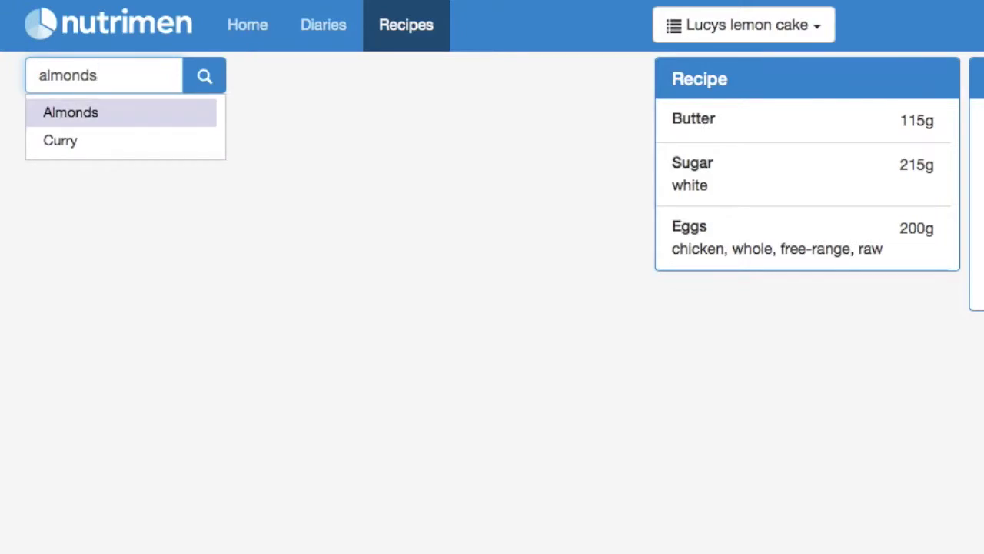
key("Return")
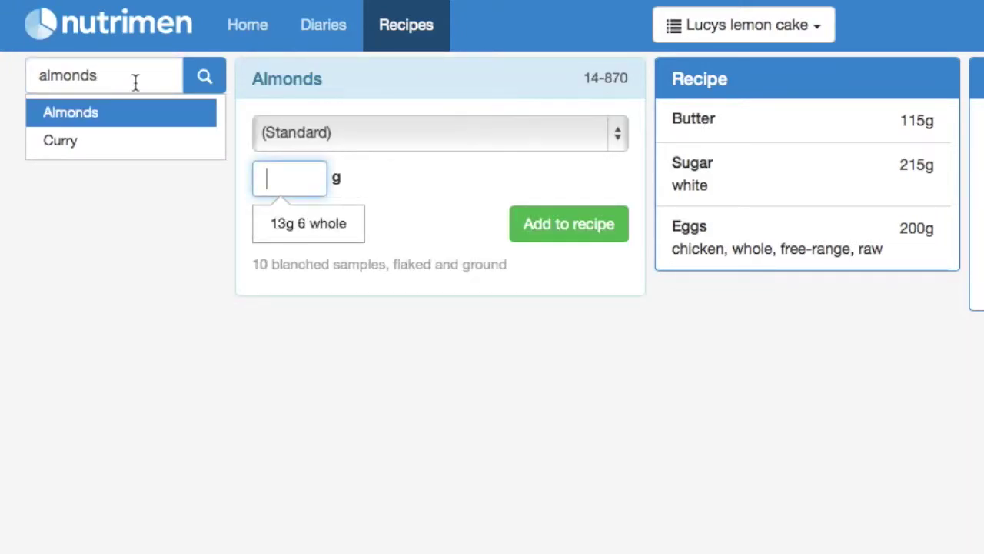
left_click(613, 141)
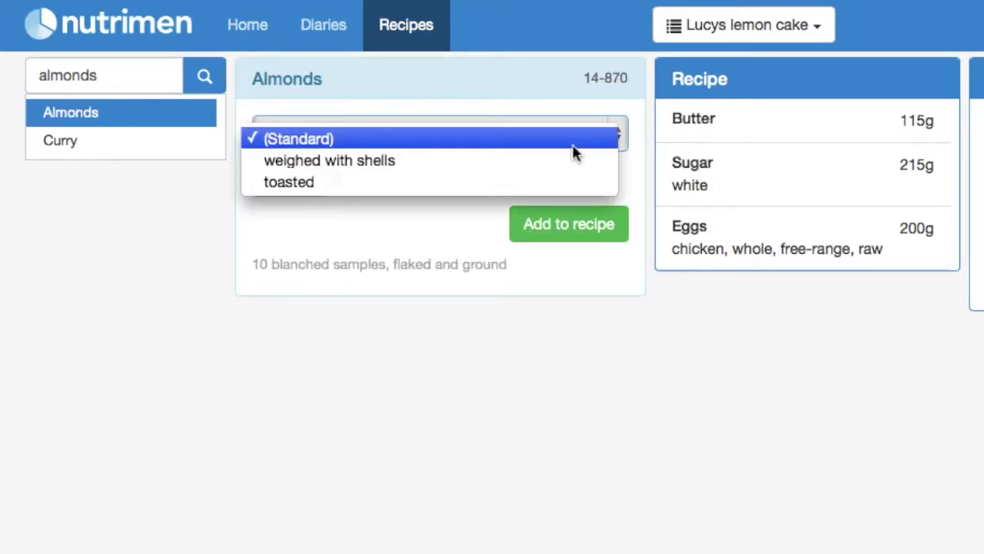
left_click(548, 142)
left_click(298, 177)
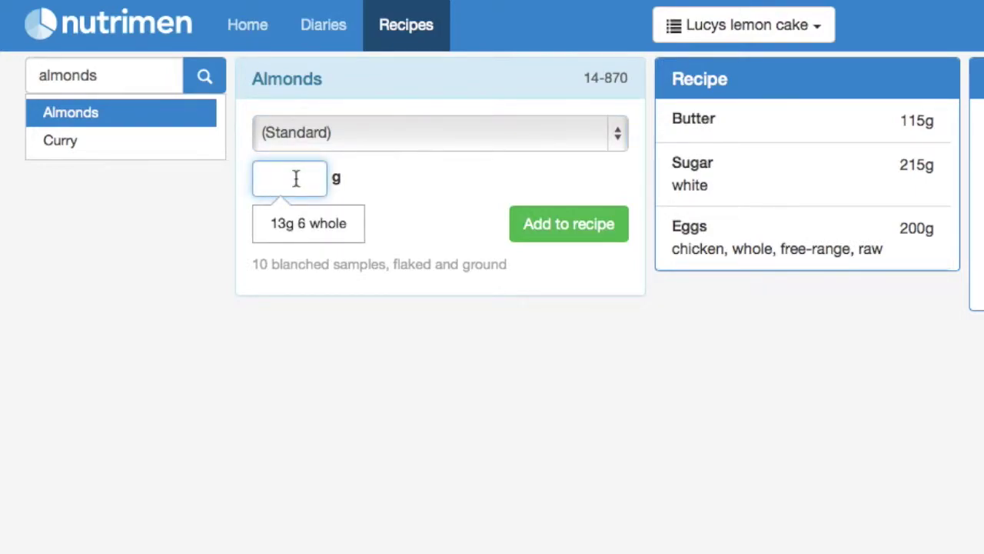
type("180")
left_click(534, 224)
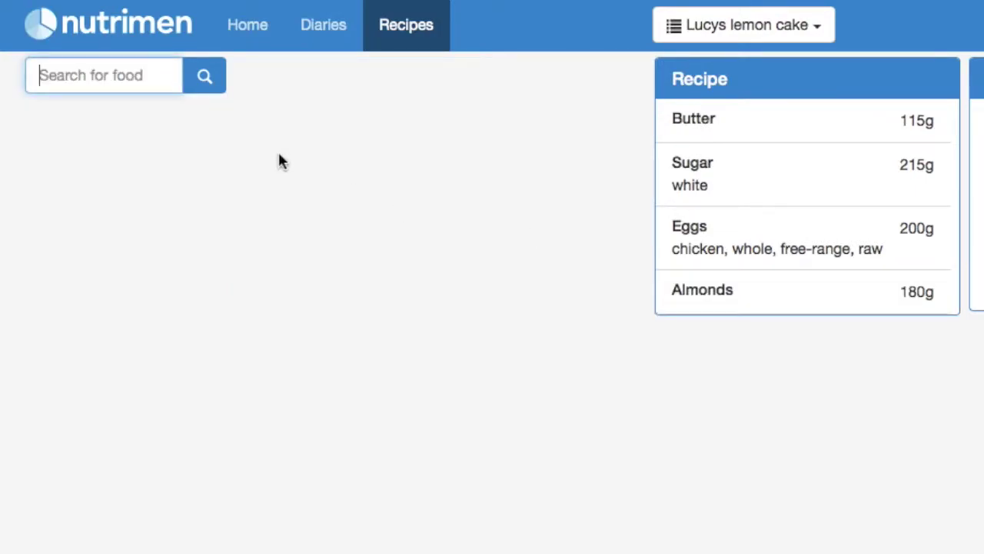
left_click(114, 72)
Step: Find Poppy seeds by searching 'poppys' and add 80g
type("poppys")
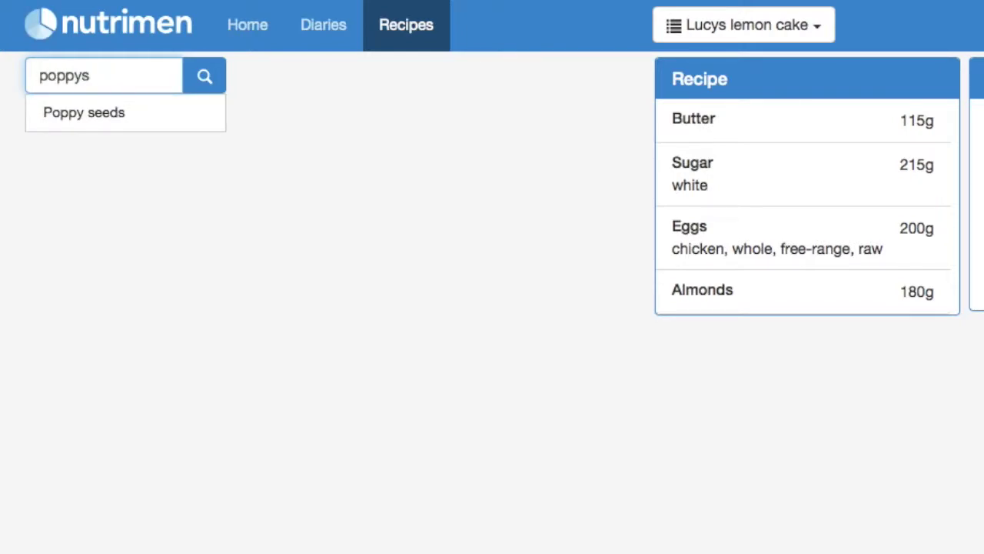
key("Down")
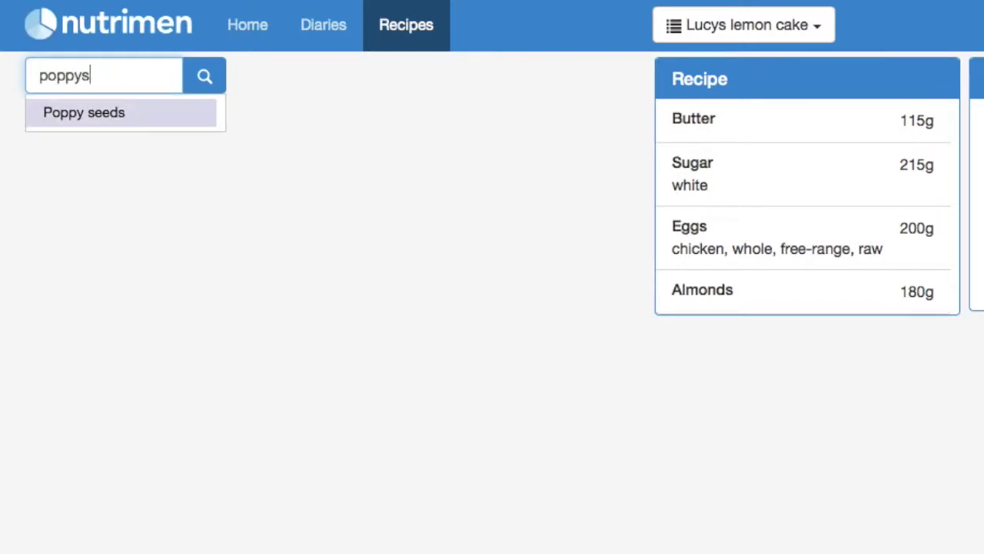
key("Return")
left_click(266, 129)
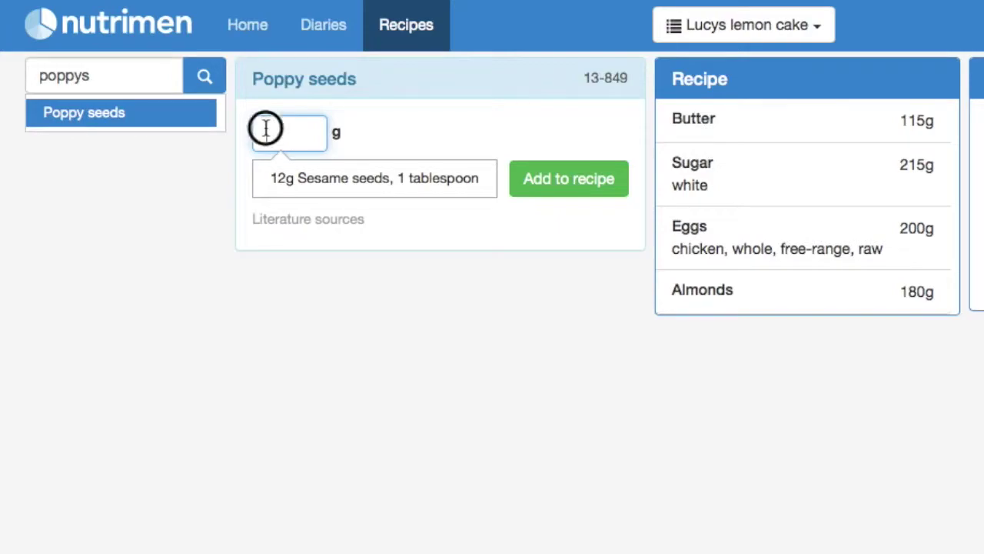
type("80")
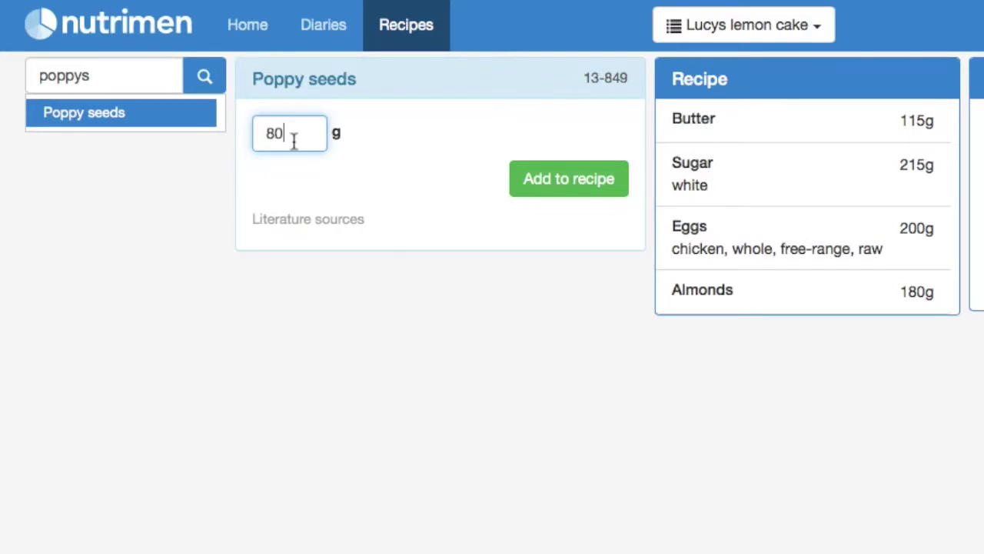
left_click(548, 195)
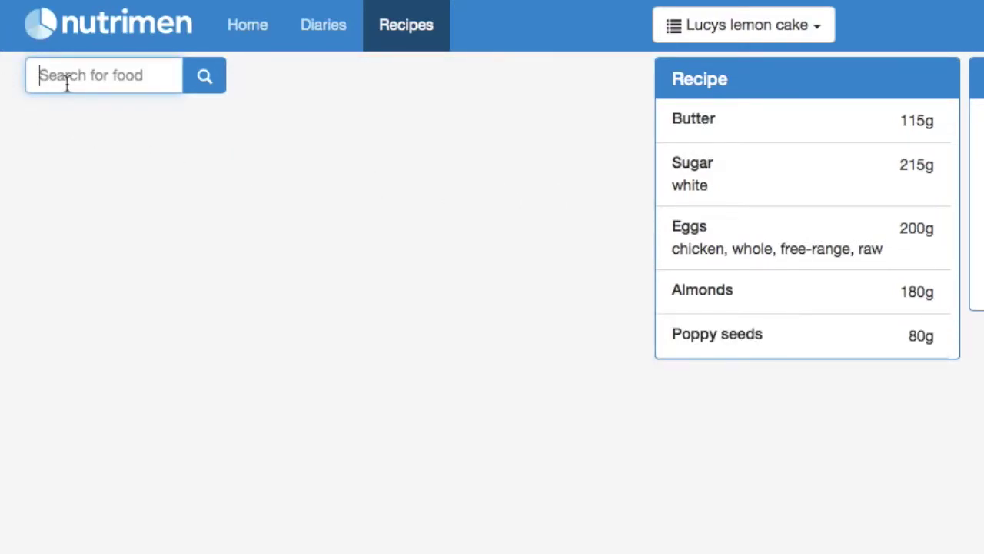
Step: Add 125g of Wheat flour, white, self-raising, as the sixth ingredient
type("se")
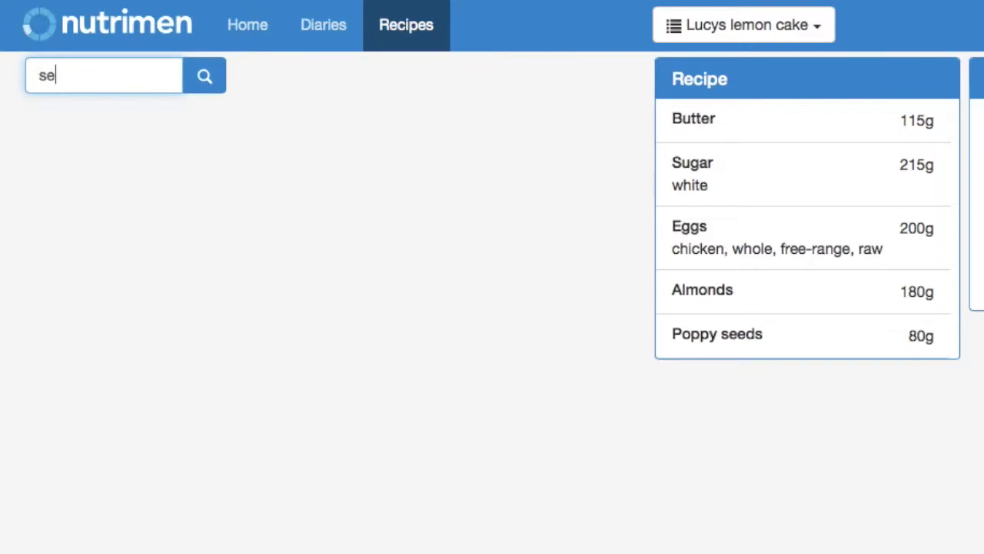
type("lf raising flour")
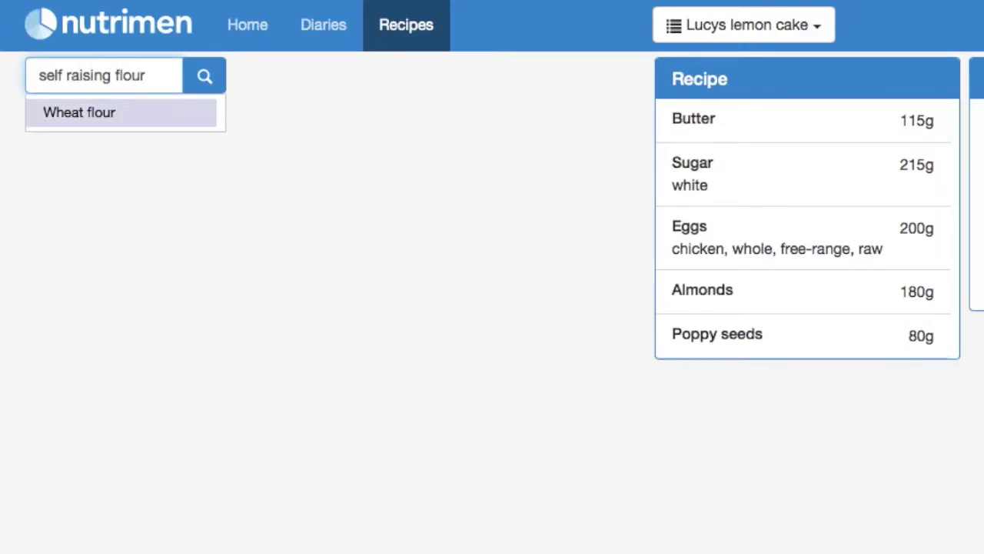
key("Return")
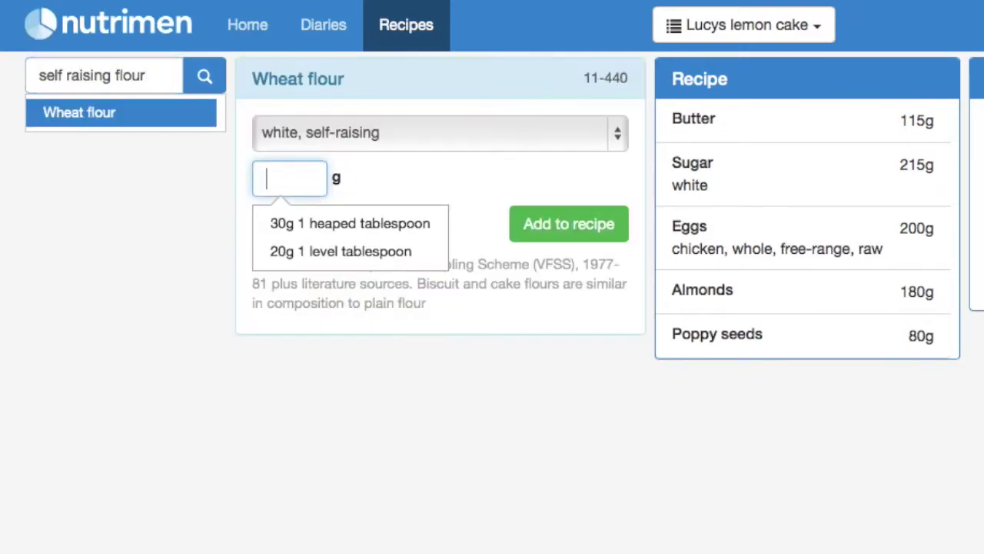
left_click(594, 140)
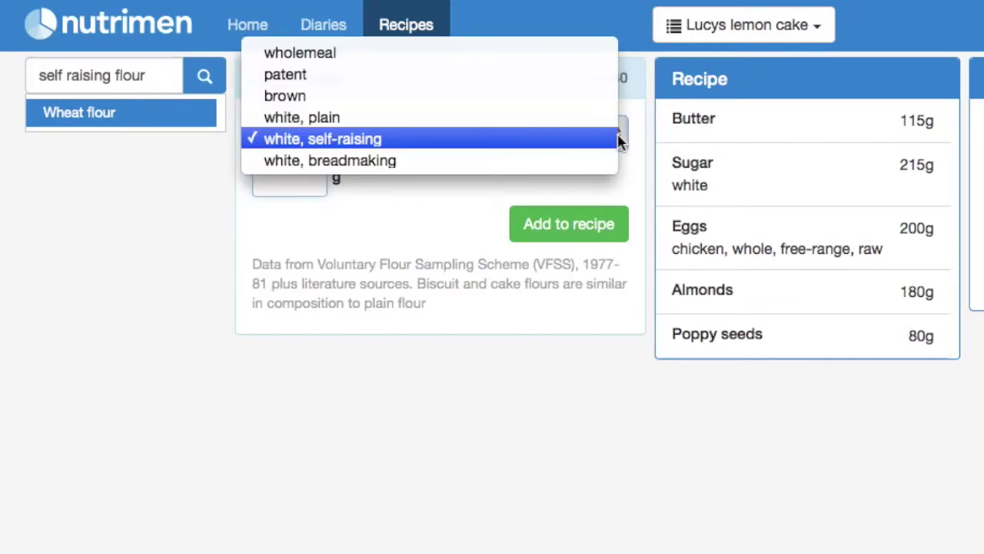
left_click(542, 140)
left_click(315, 174)
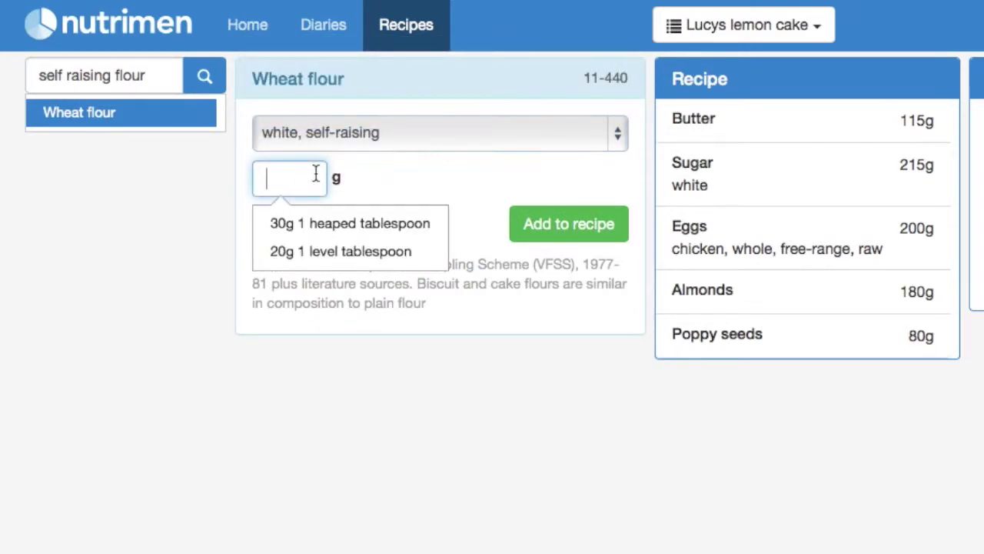
type("125")
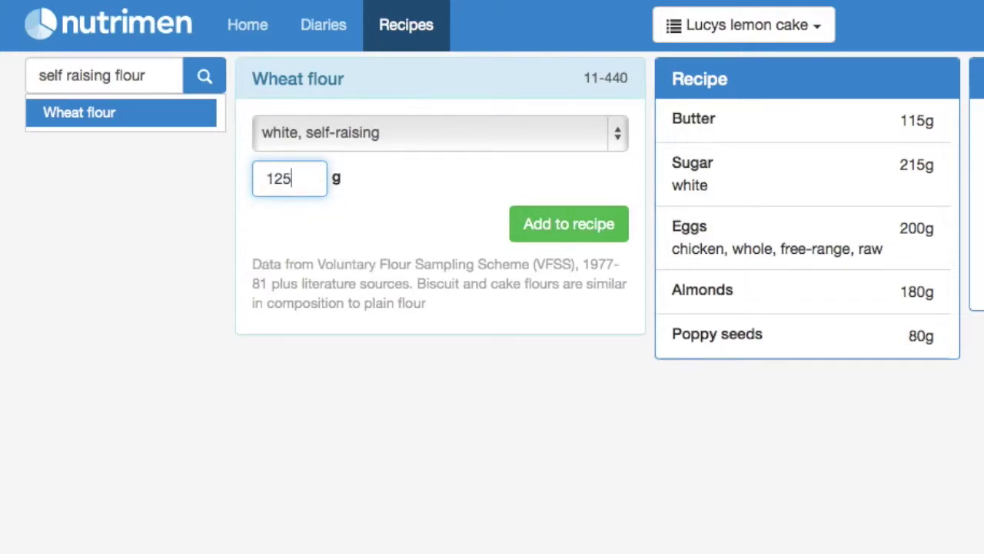
left_click(554, 224)
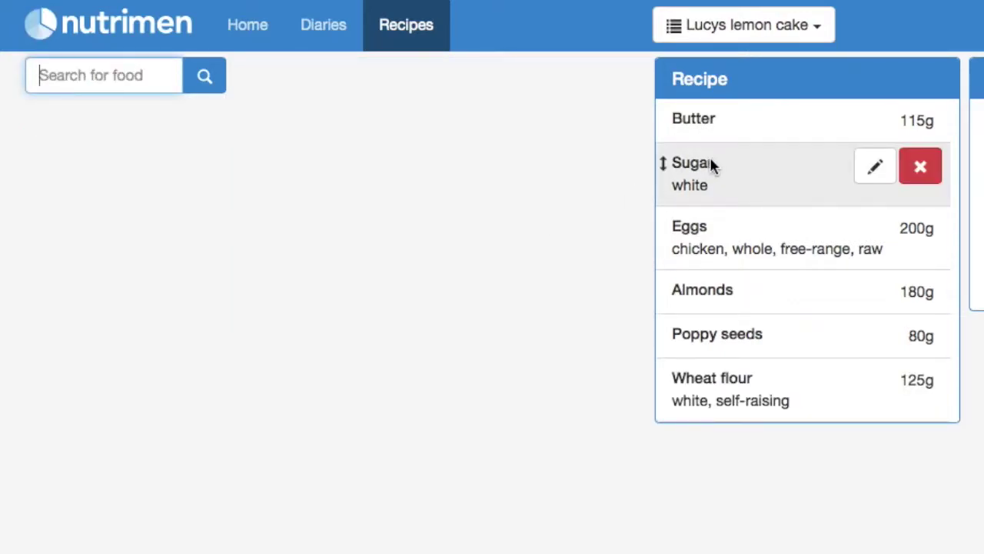
mouse_move(750, 176)
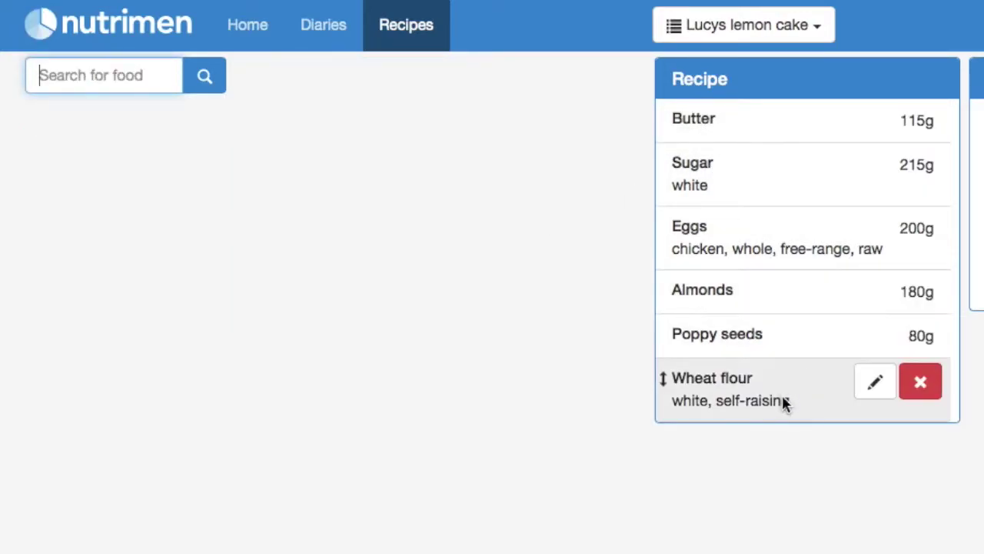
mouse_move(817, 140)
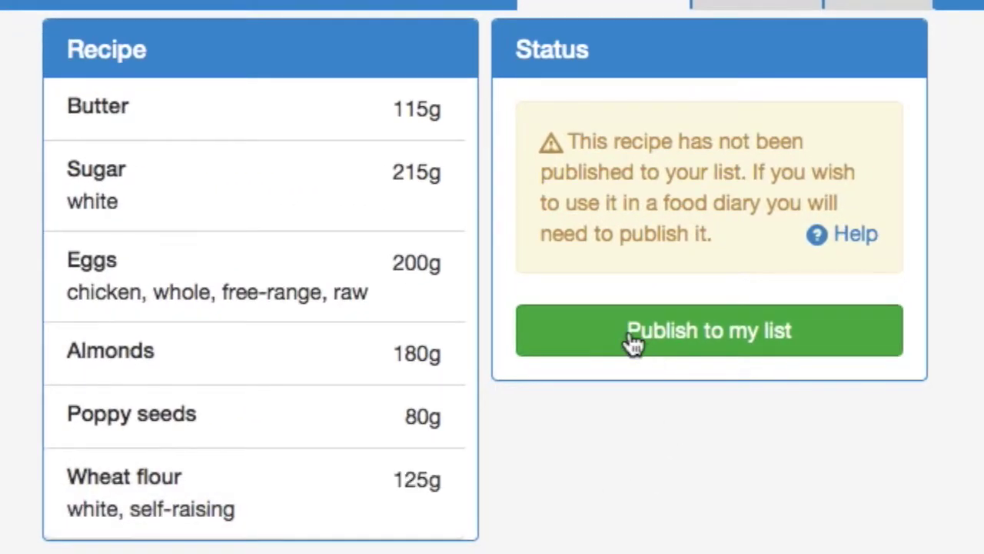
Step: Publish Lucys lemon cake to my list from the Status panel
left_click(635, 341)
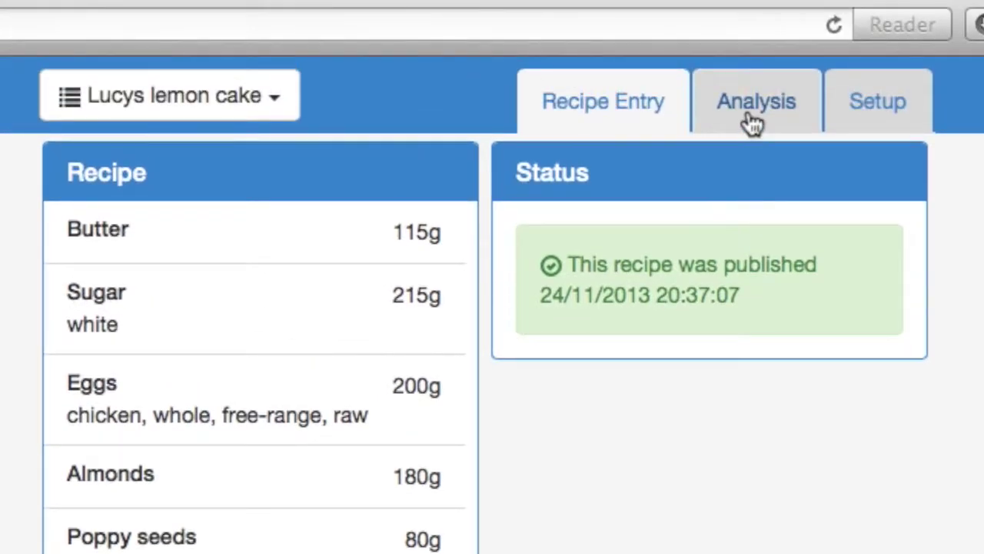
Step: Show the Contributing foods analysis for Lucys lemon cake's energy
left_click(749, 120)
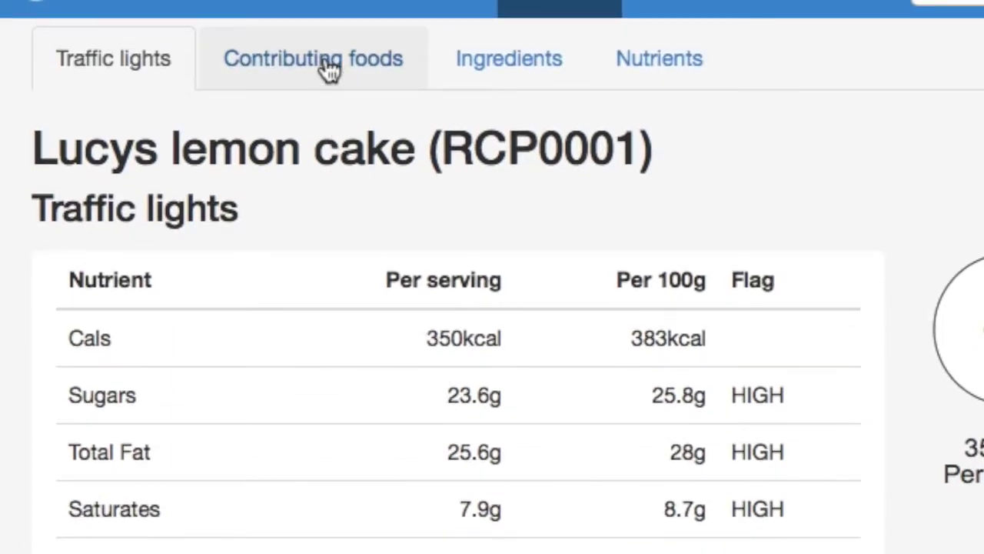
left_click(330, 69)
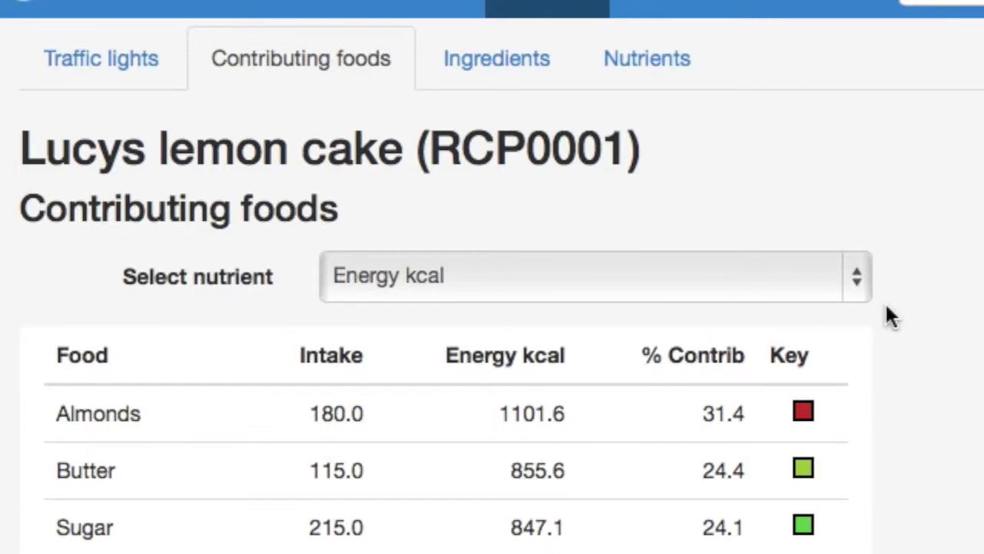
Step: Show the Saturated fat contributions, then open the existing diary's Day 1 entry page
left_click(858, 285)
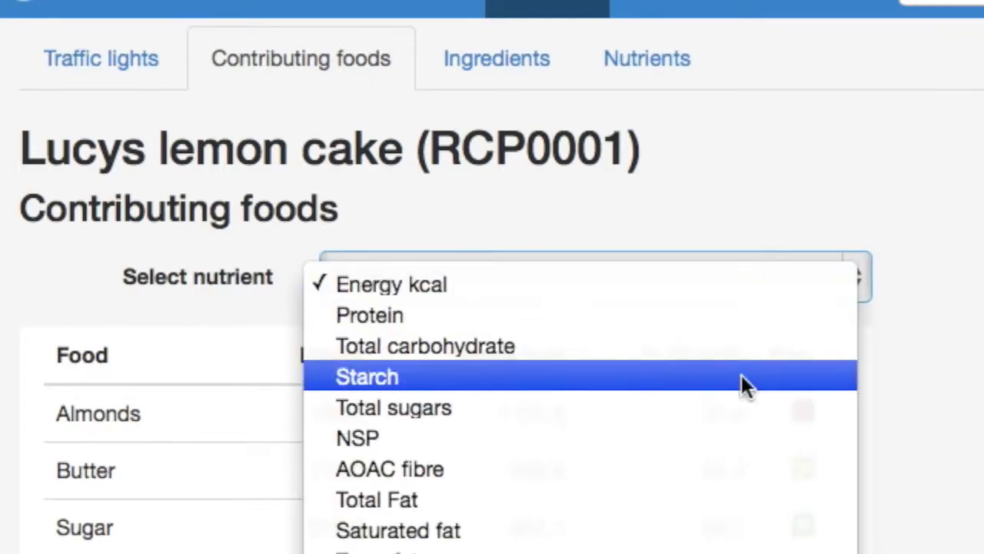
left_click(687, 531)
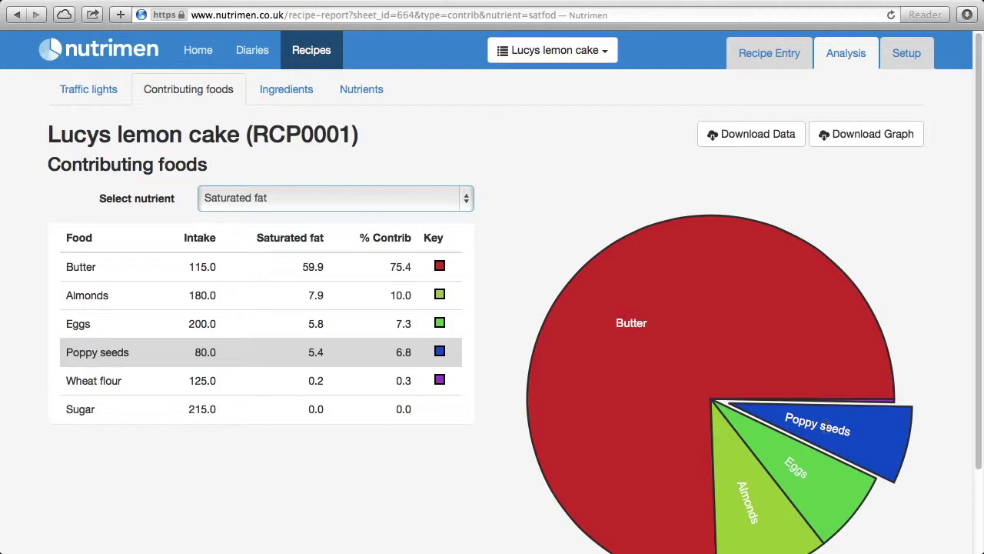
left_click(207, 54)
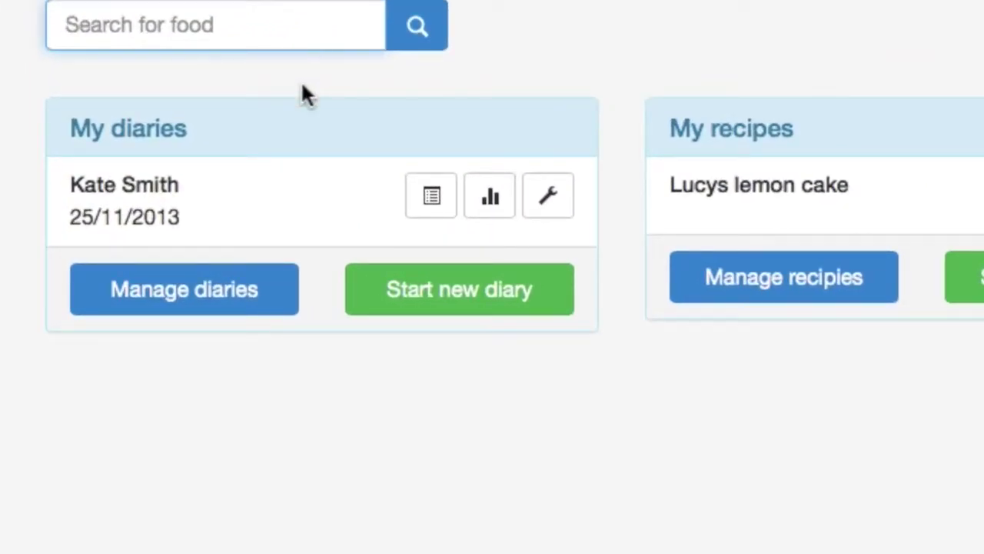
left_click(445, 205)
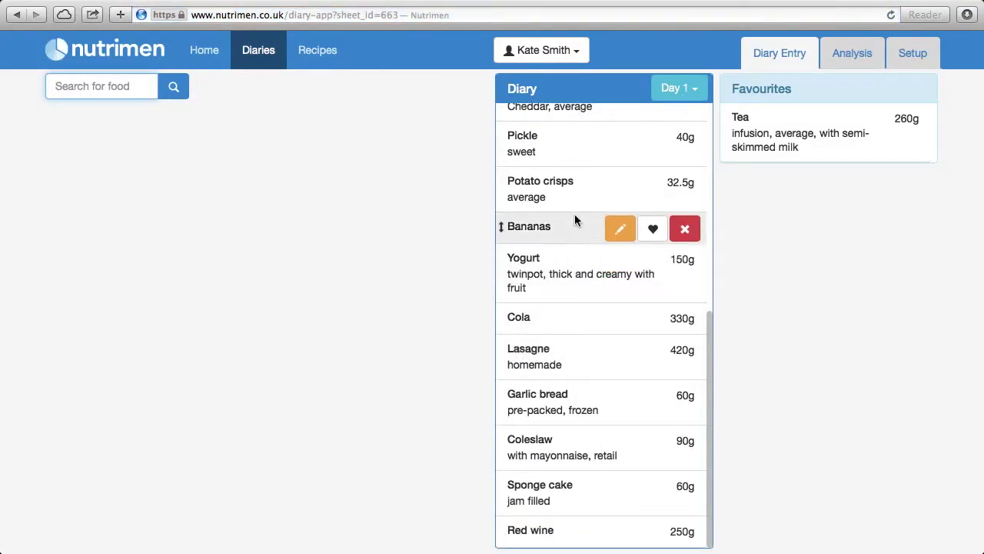
left_click(94, 87)
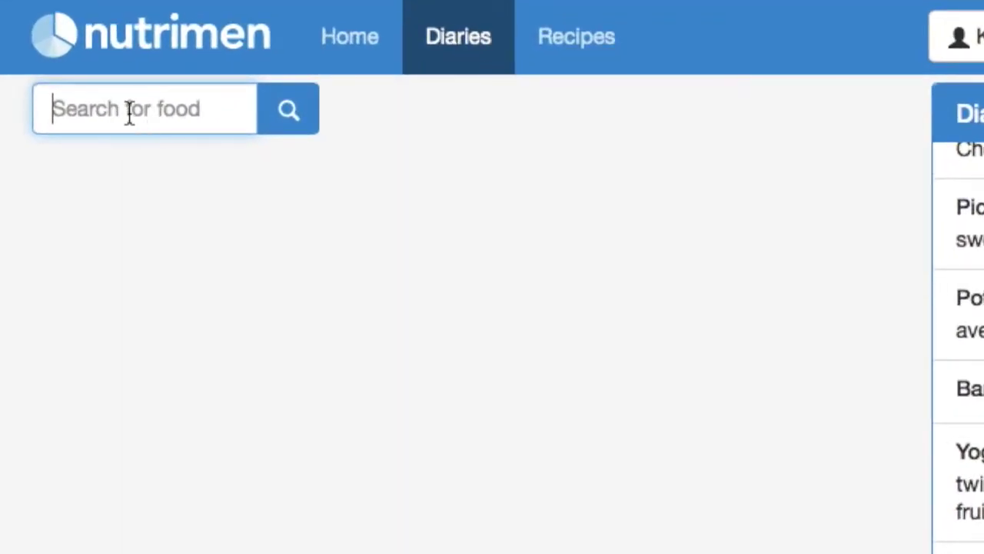
Step: Log Lucys lemon cake in the Day 1 diary as a 92g typical serving
type("lucys")
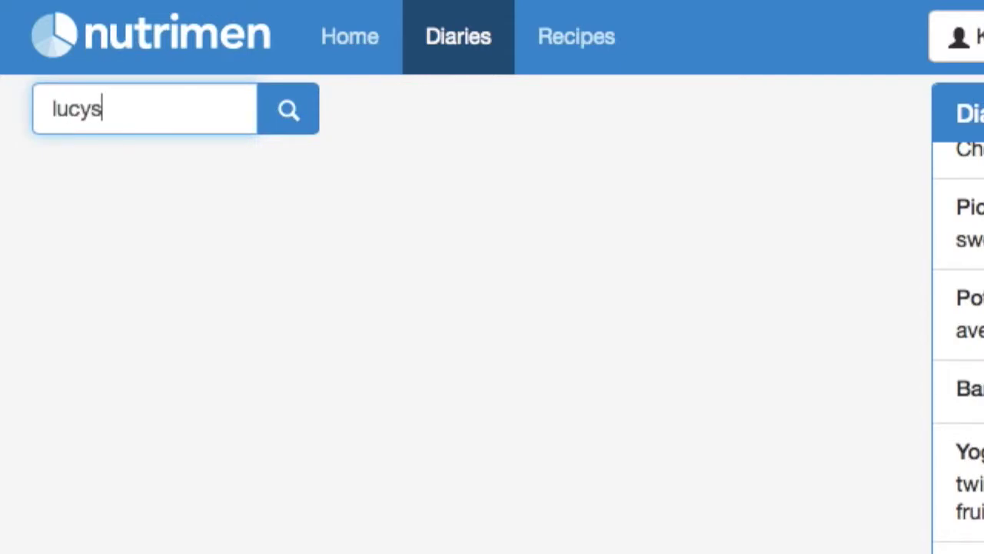
key("Return")
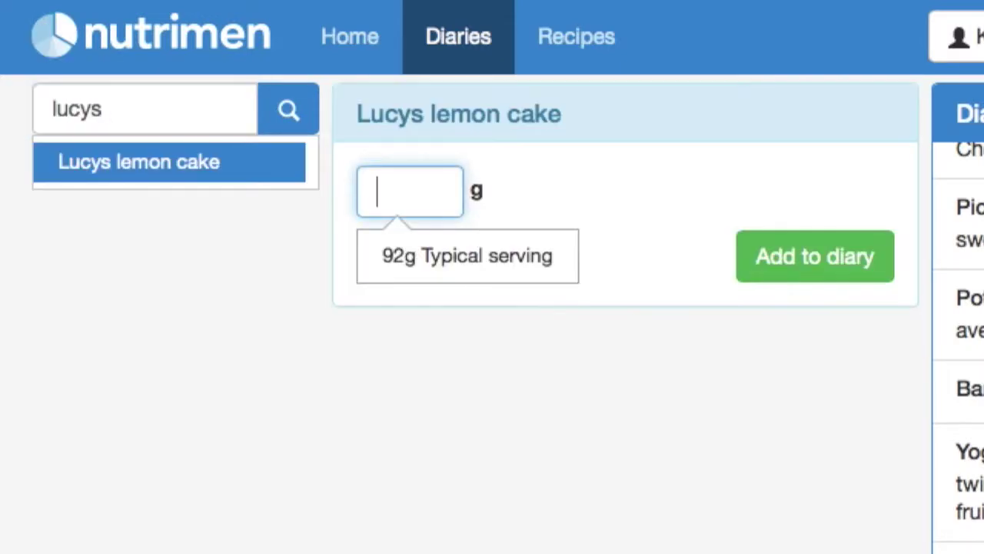
left_click(474, 262)
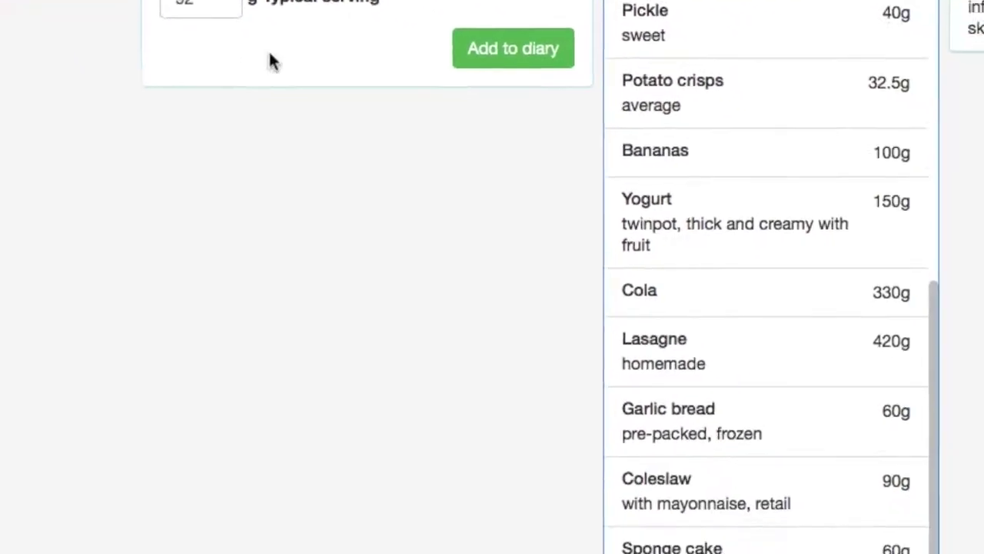
left_click(732, 226)
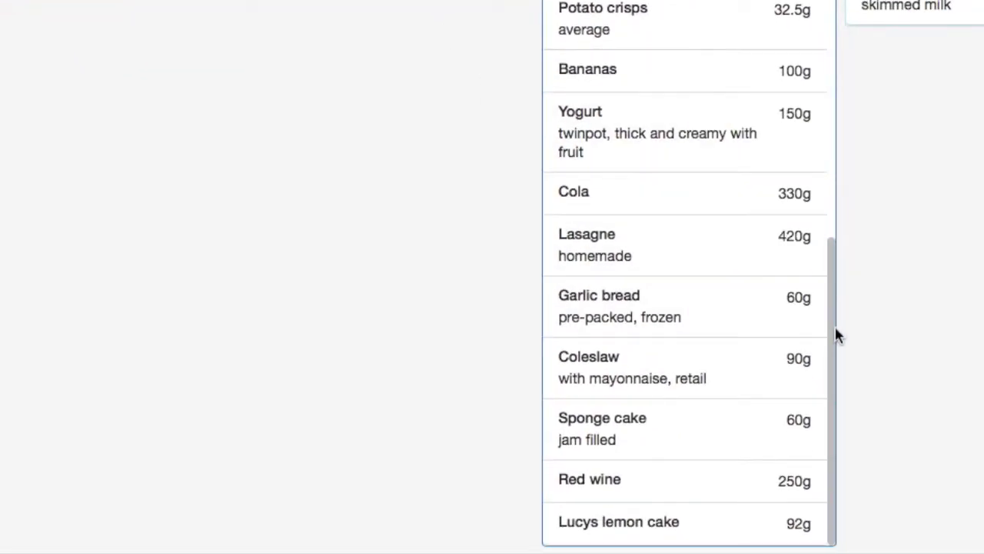
mouse_move(726, 525)
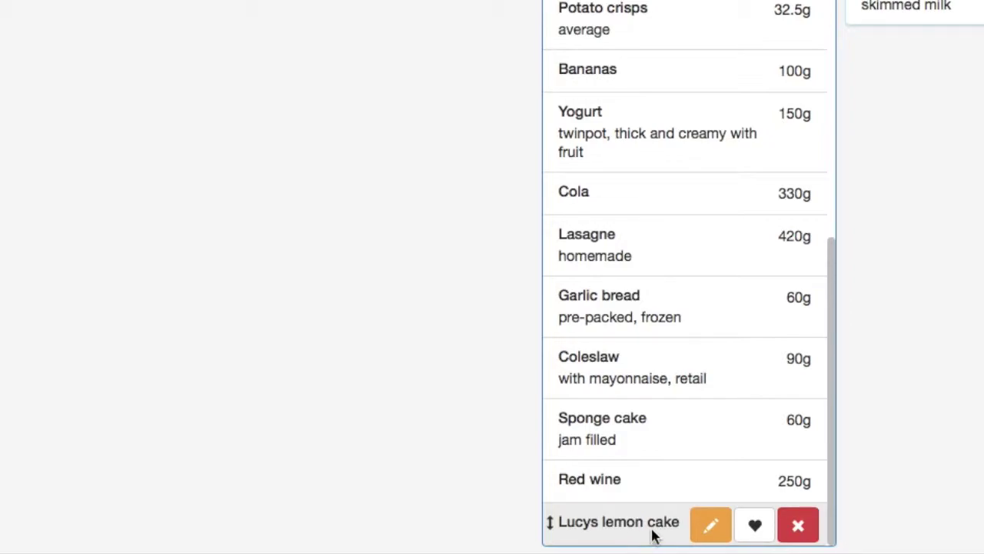